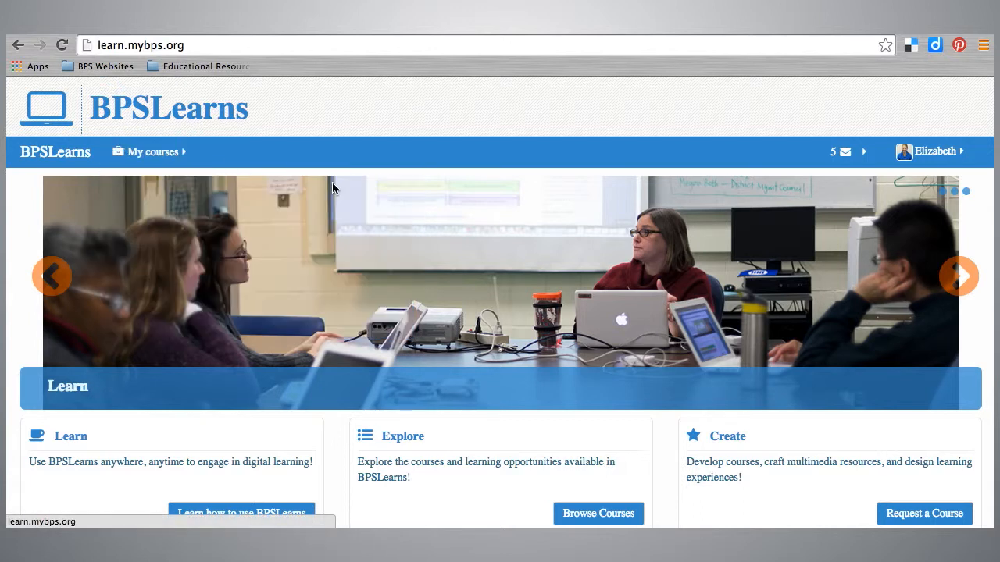
Open the L4L v3 course and bring up its settings for editing.
mouse_move(196, 156)
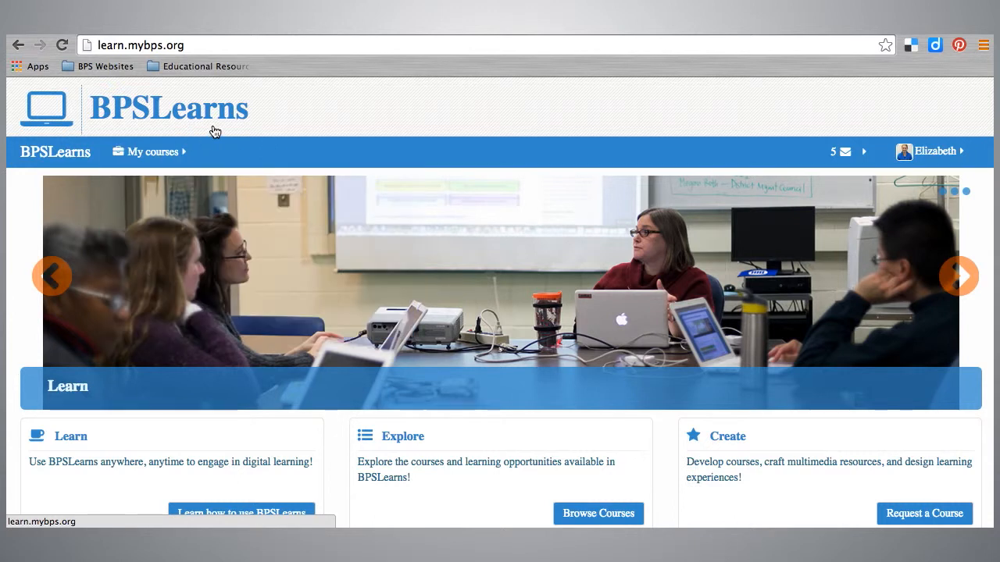
mouse_move(143, 155)
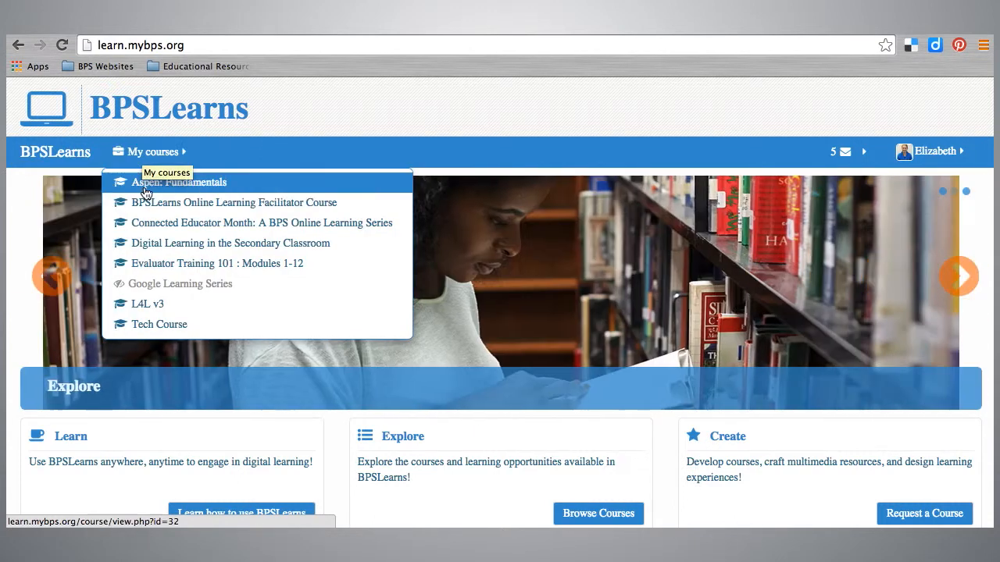
click(155, 306)
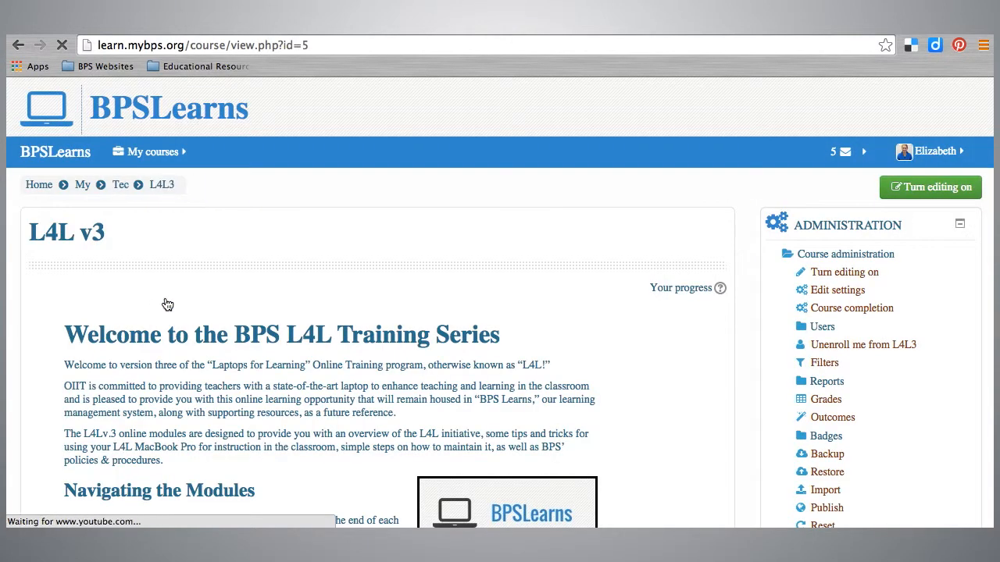
scroll(720, 359, down, 1)
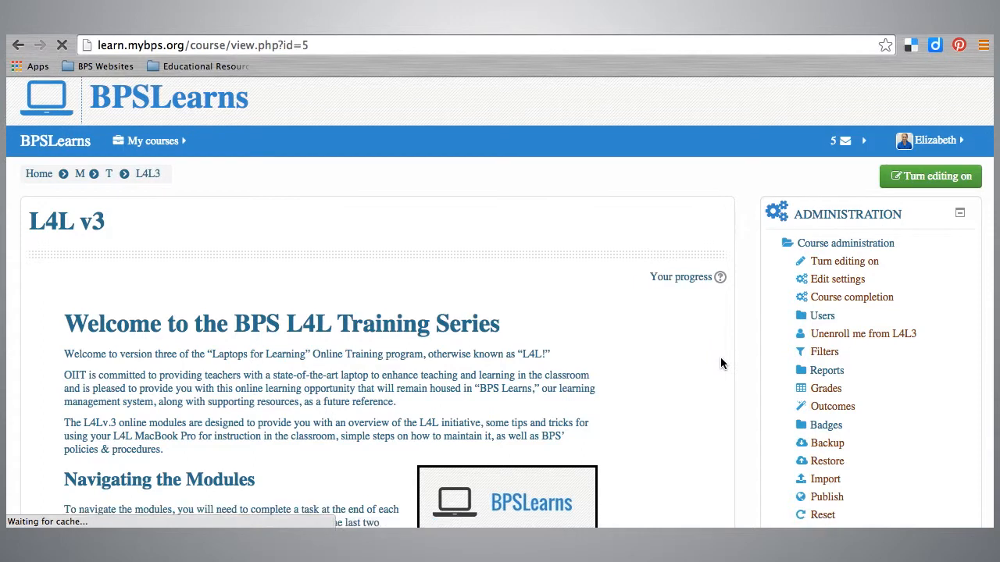
click(829, 270)
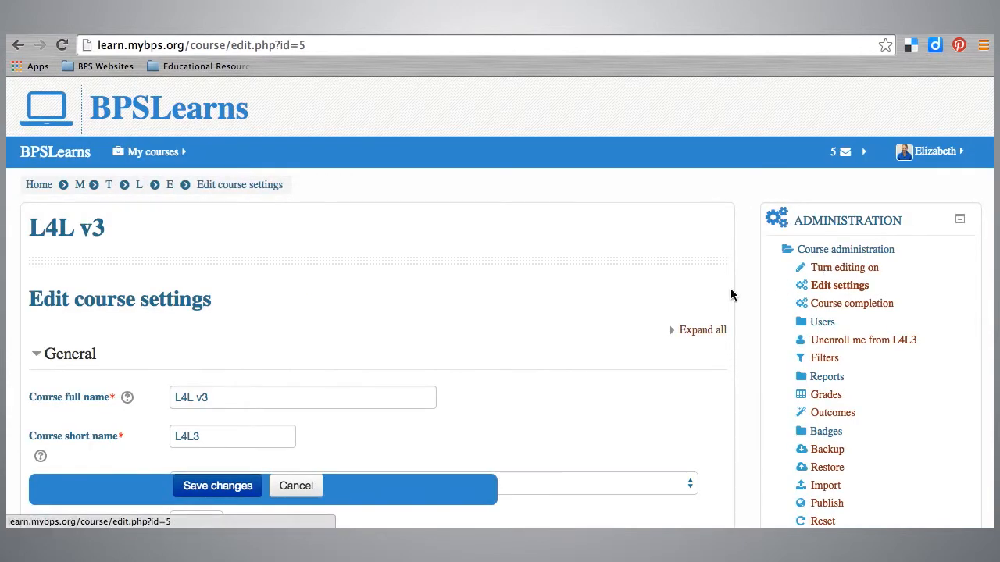
Examine the course full name, short name and the list of available course categories in the General settings.
scroll(730, 294, down, 5)
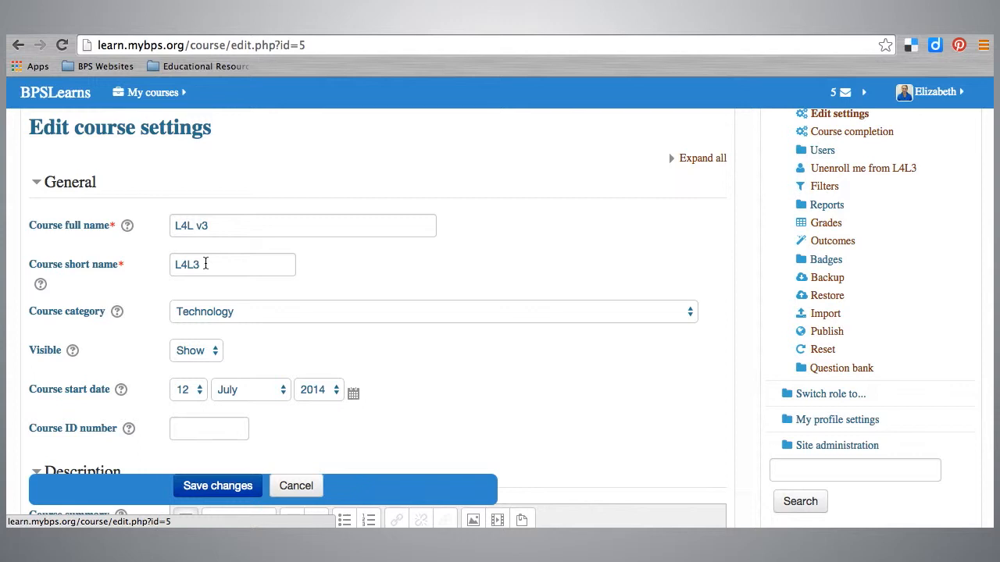
click(142, 96)
scroll(137, 295, down, 1)
scroll(136, 295, down, 2)
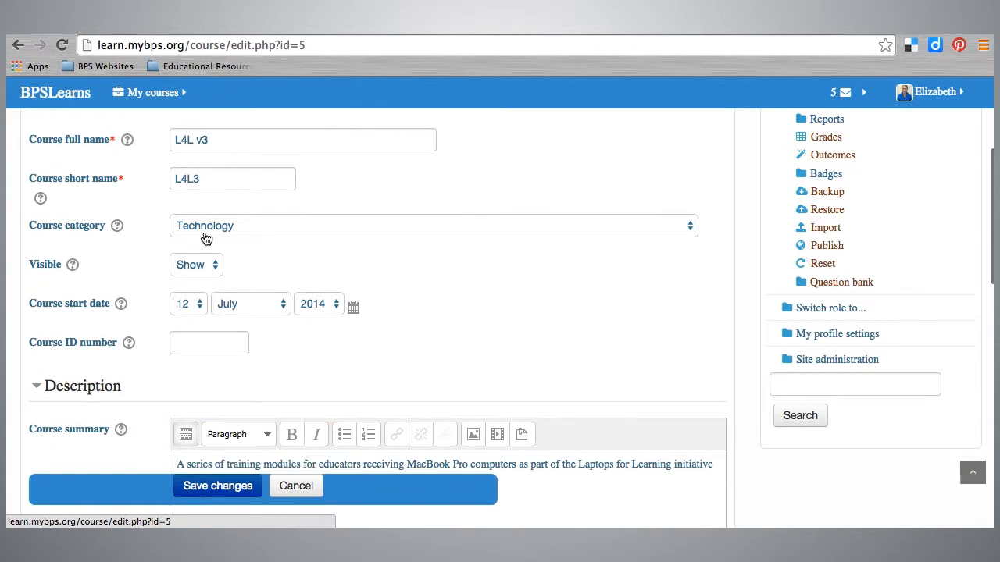
click(210, 232)
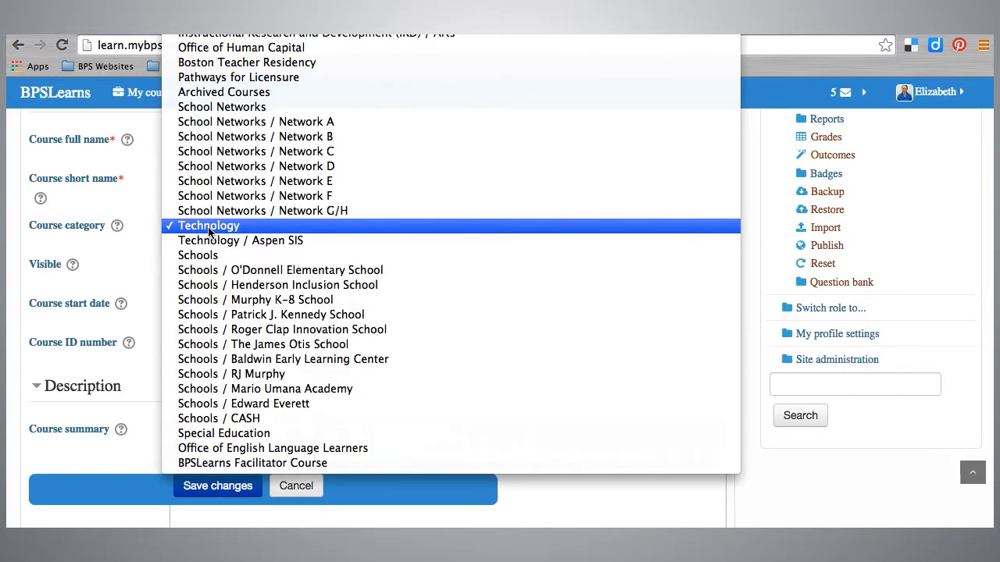
click(31, 222)
click(356, 277)
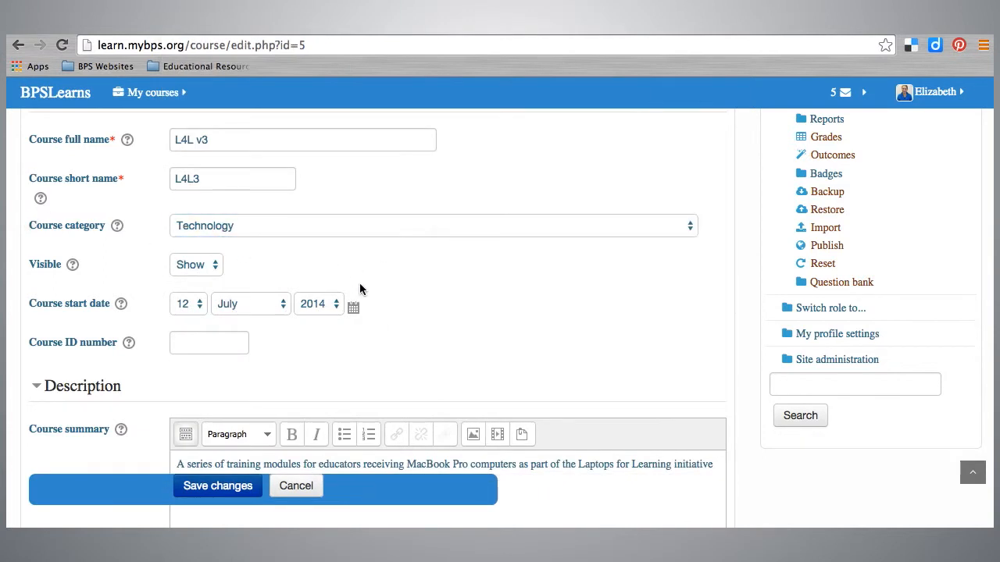
Set the course visibility to Show and review the course summary and summary files in the description settings.
click(217, 267)
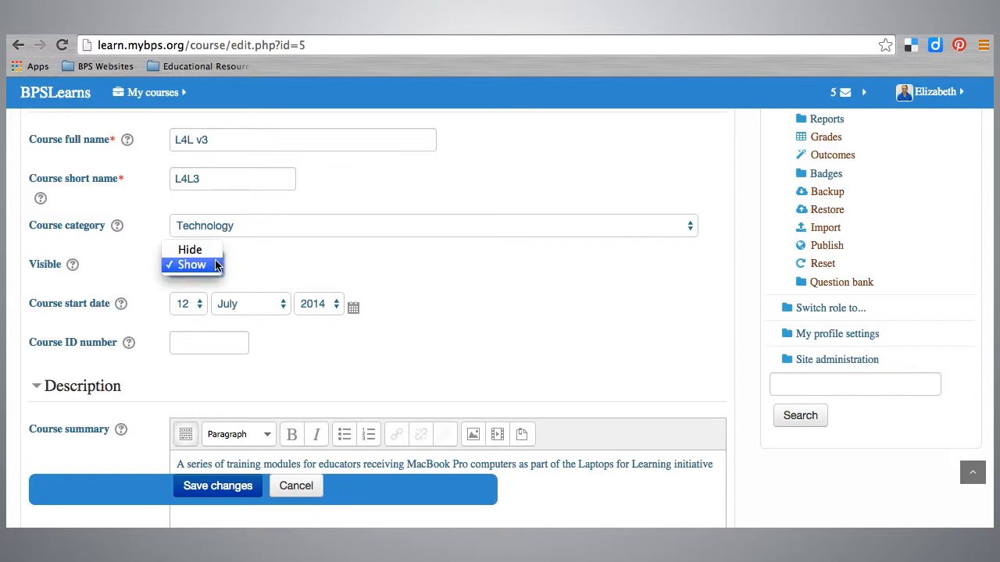
click(215, 266)
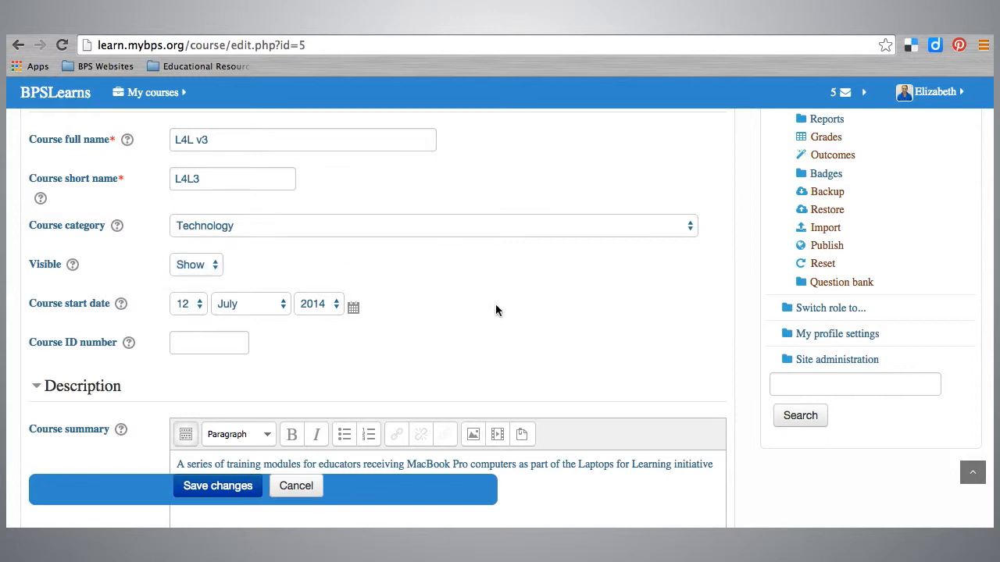
scroll(495, 310, down, 3)
scroll(217, 291, down, 5)
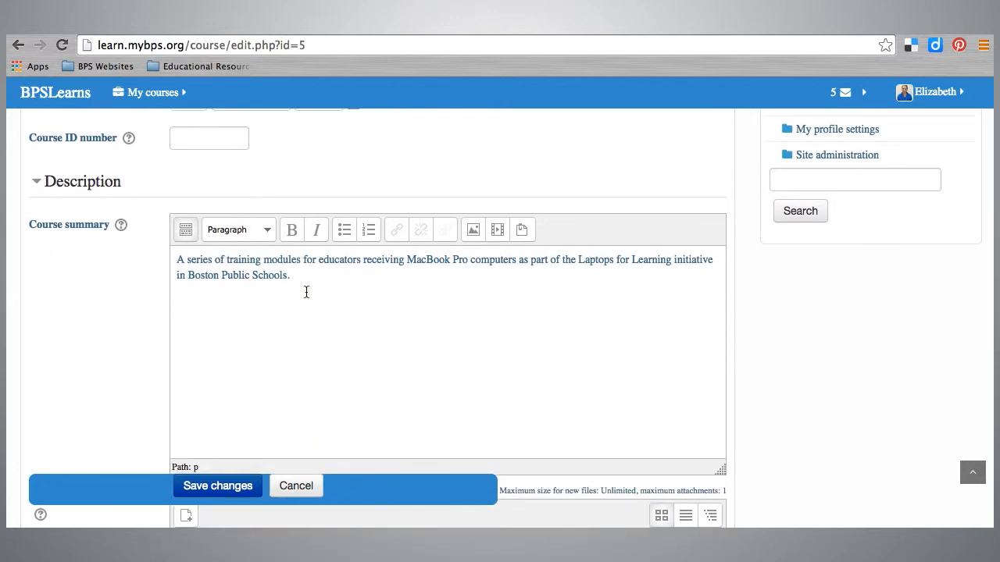
scroll(301, 305, down, 4)
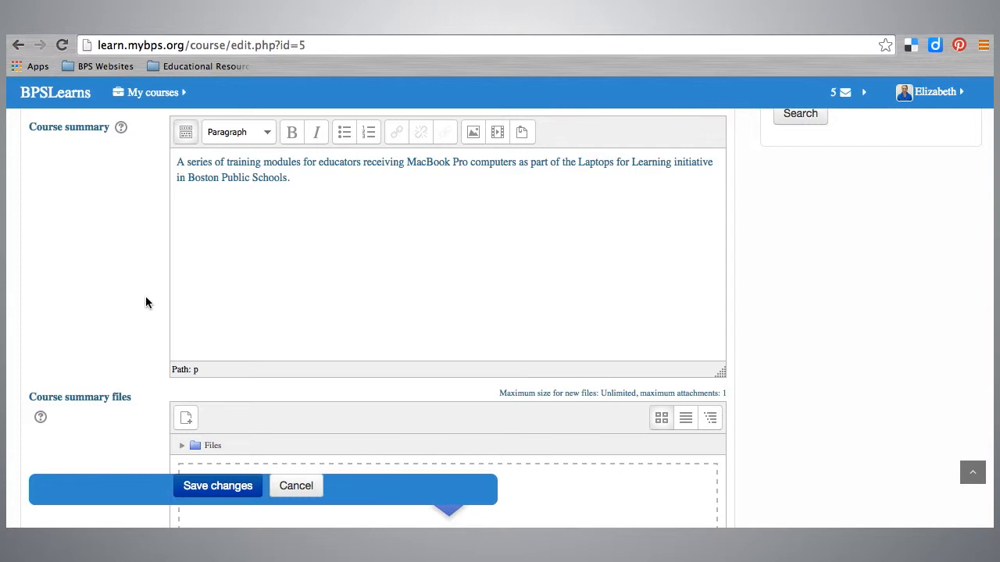
scroll(146, 303, down, 10)
scroll(147, 301, down, 2)
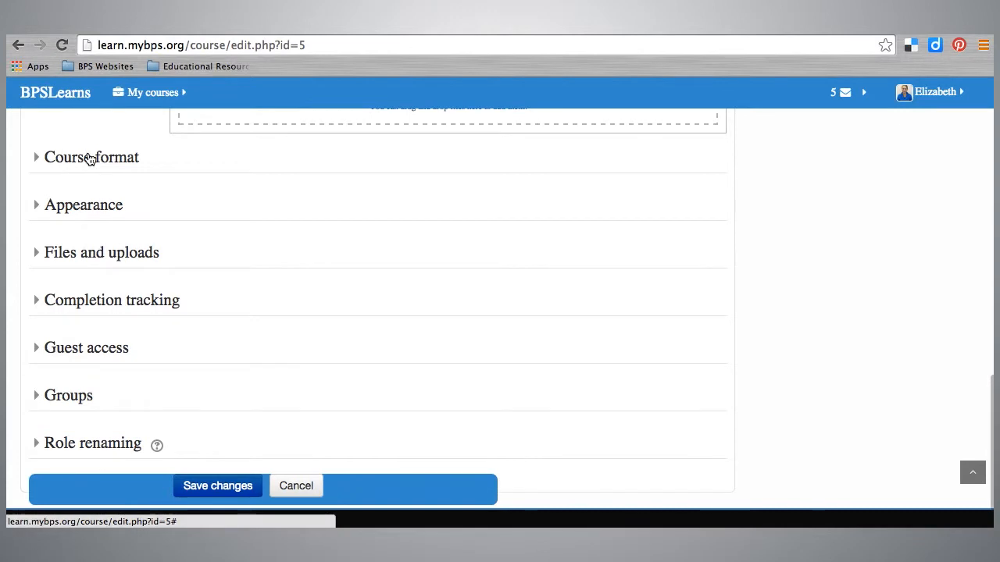
Expand the Course format settings and examine the choices for the format and the number of sections.
click(89, 158)
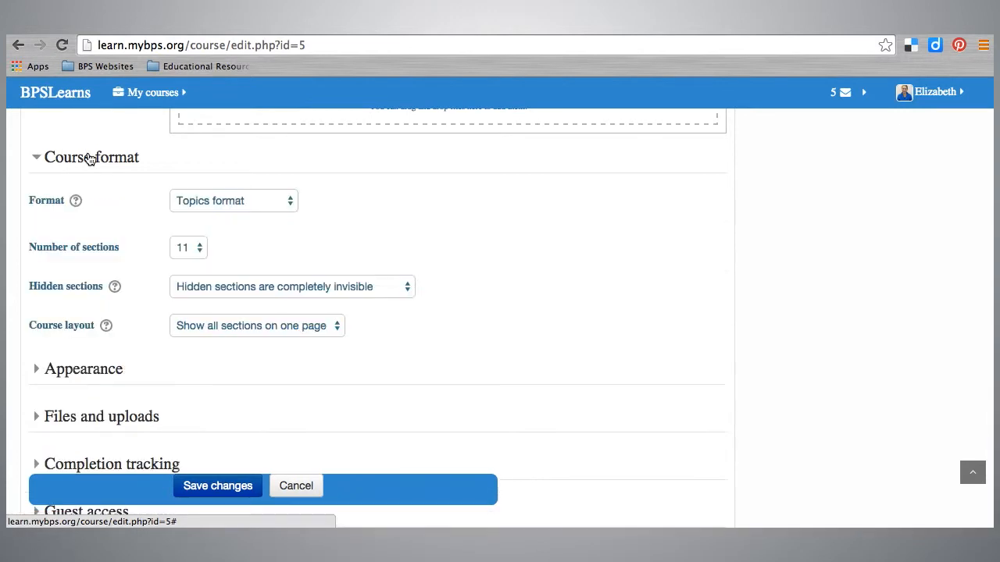
scroll(83, 205, down, 1)
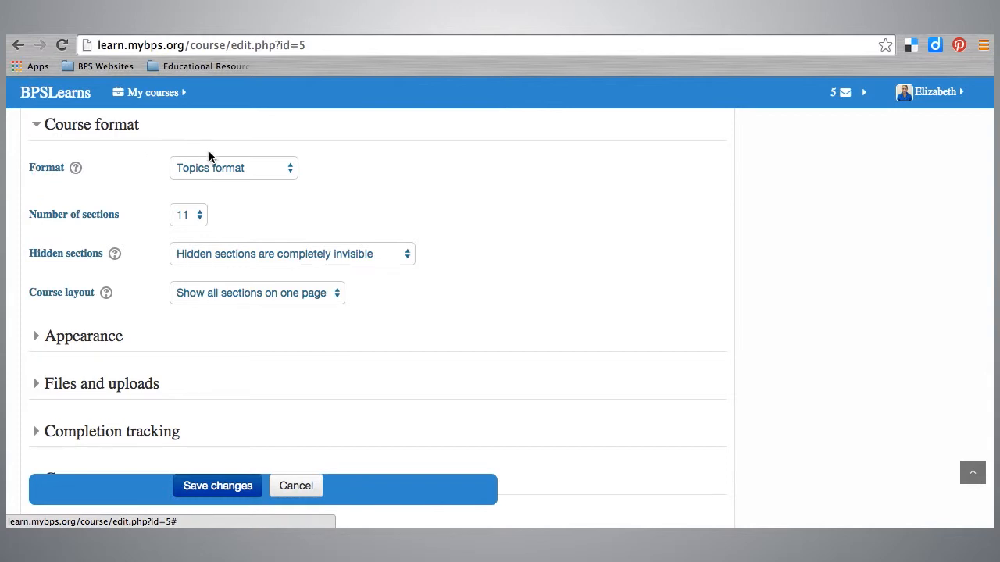
click(218, 168)
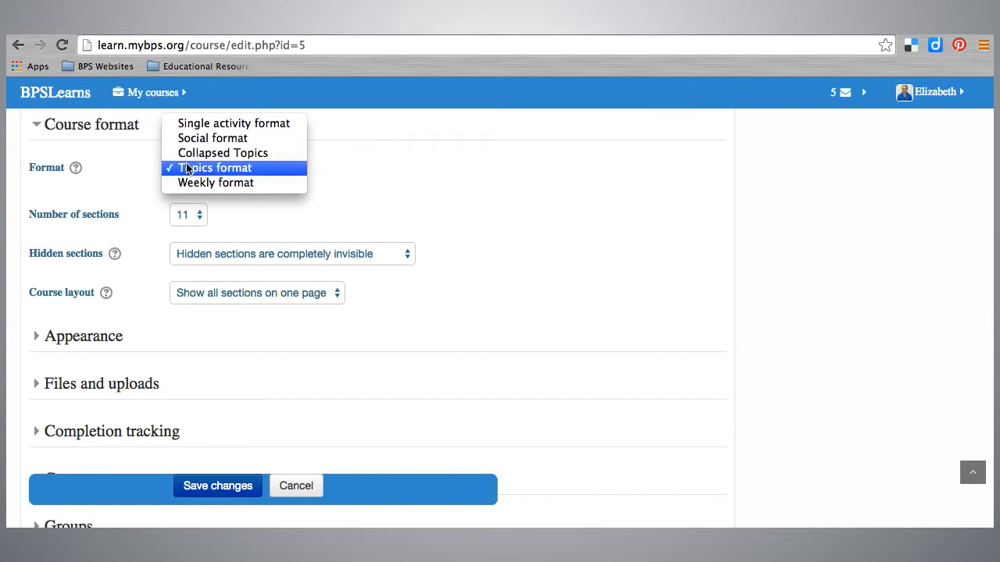
click(108, 181)
click(186, 223)
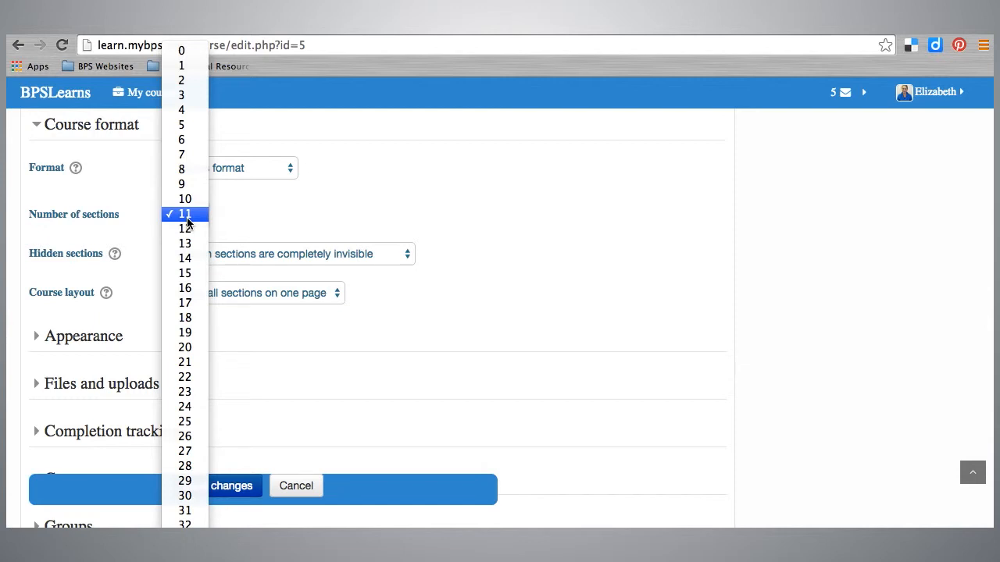
click(92, 190)
scroll(123, 232, down, 1)
click(122, 236)
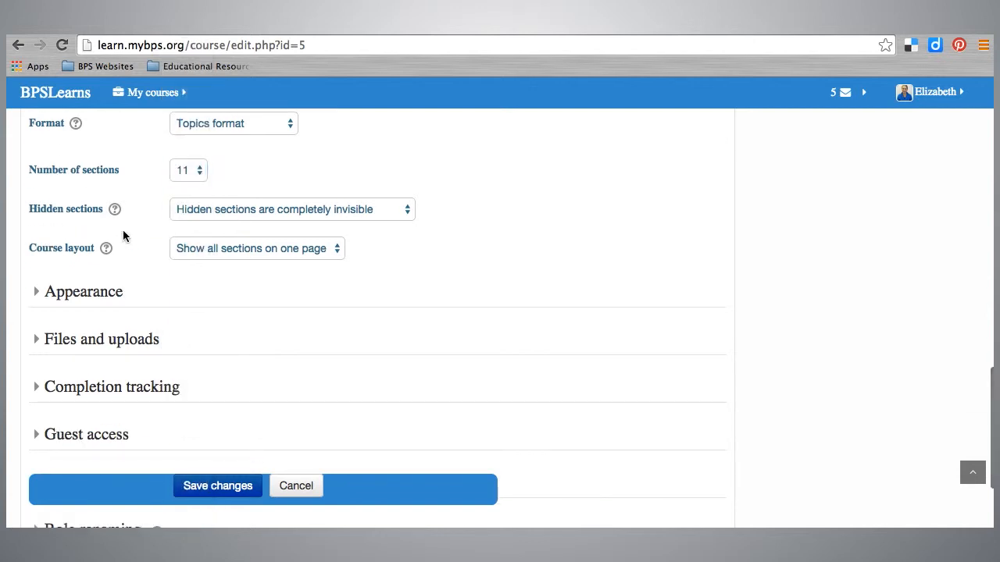
Set the hidden sections to be completely invisible and check the course layout choices.
click(357, 219)
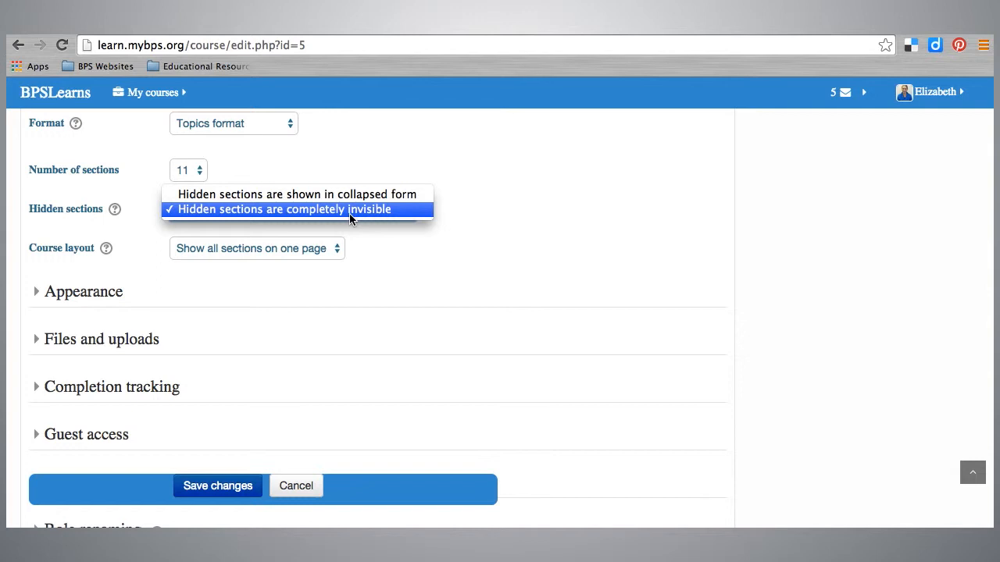
click(349, 210)
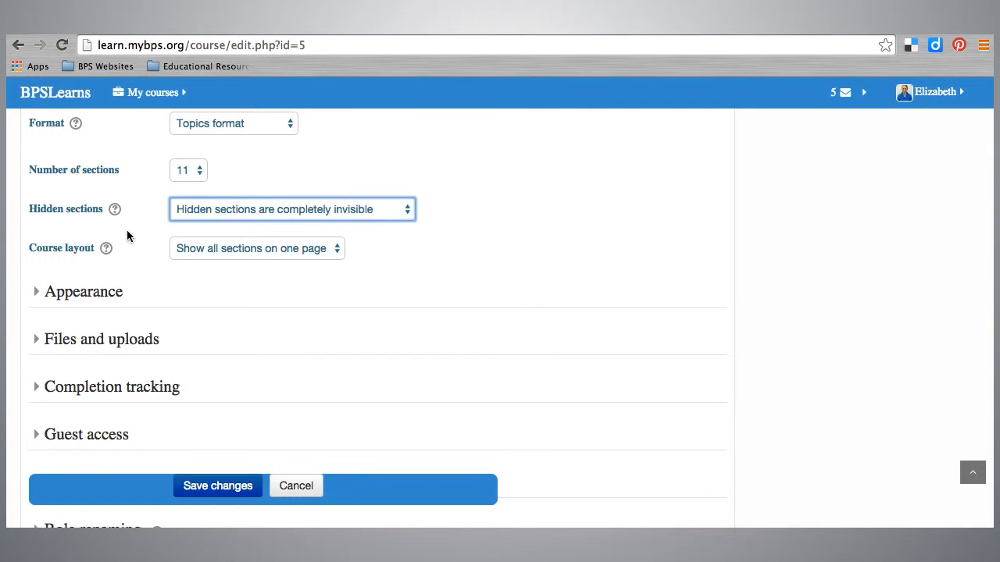
click(293, 250)
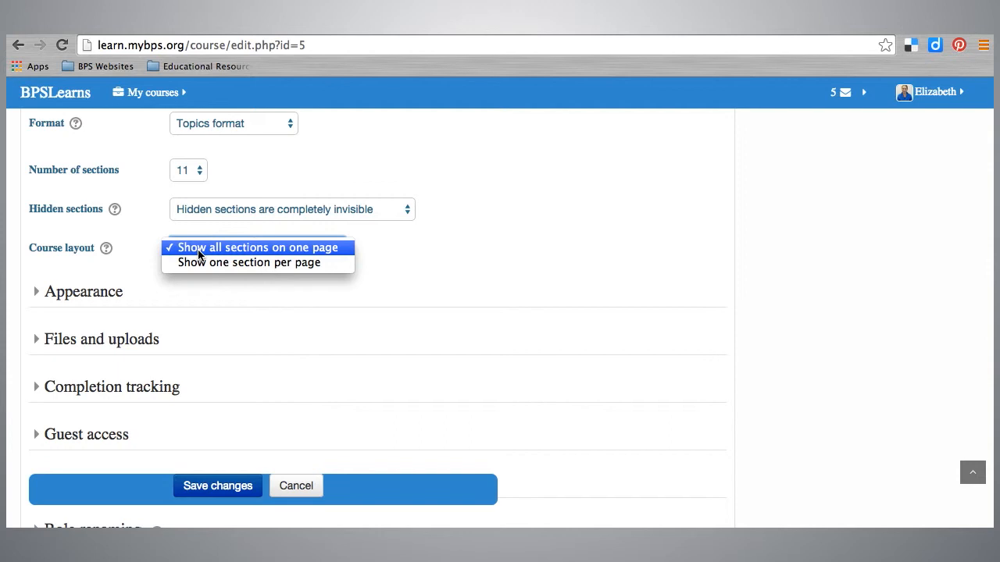
click(646, 241)
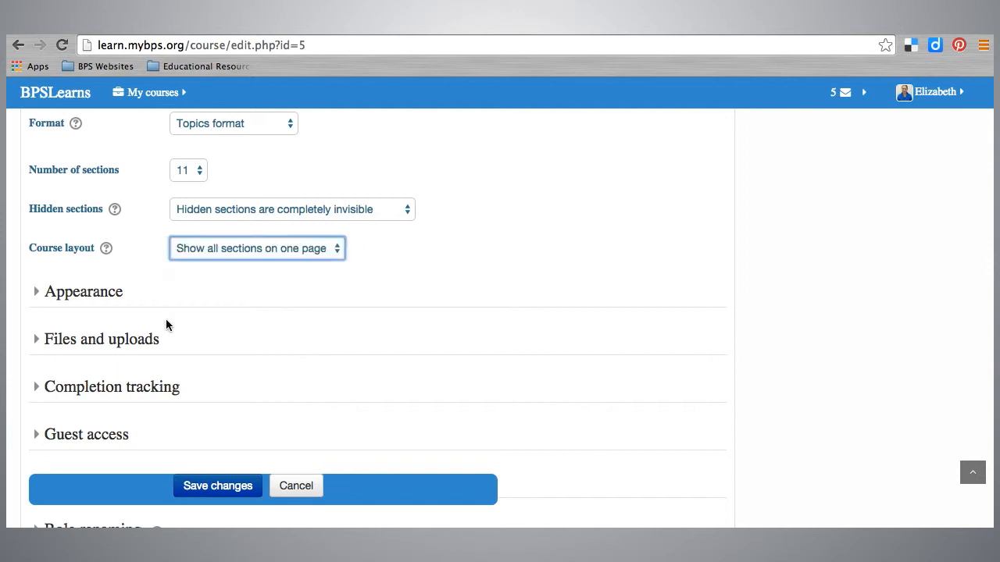
Expand the Appearance settings and force the course language to English - United States (en_us).
click(82, 305)
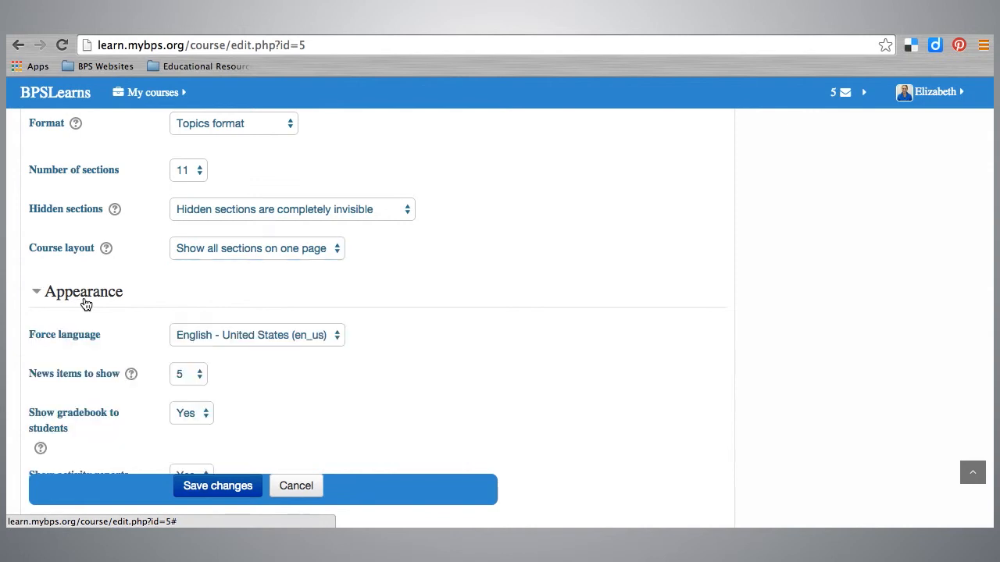
scroll(105, 350, down, 2)
scroll(104, 351, down, 5)
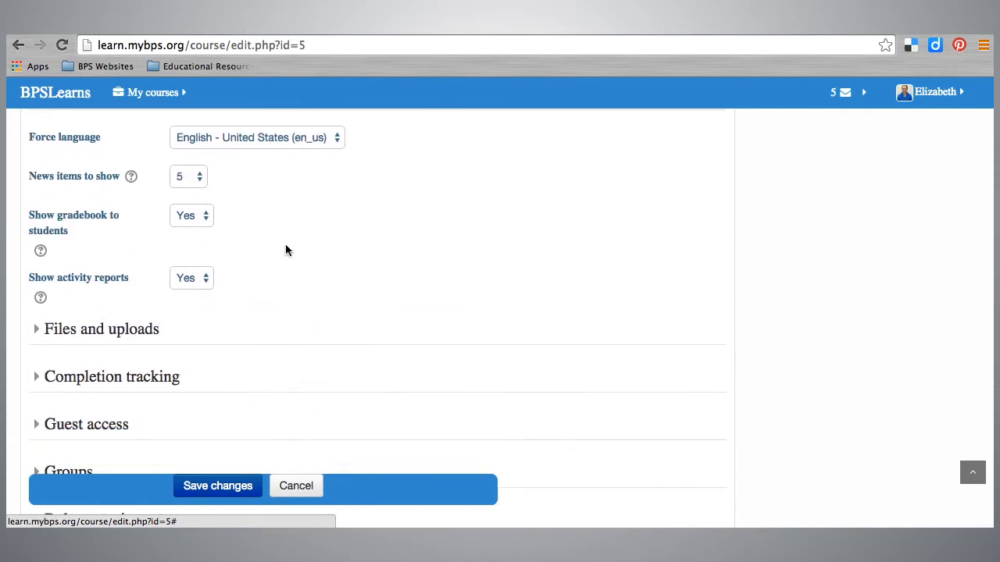
click(200, 139)
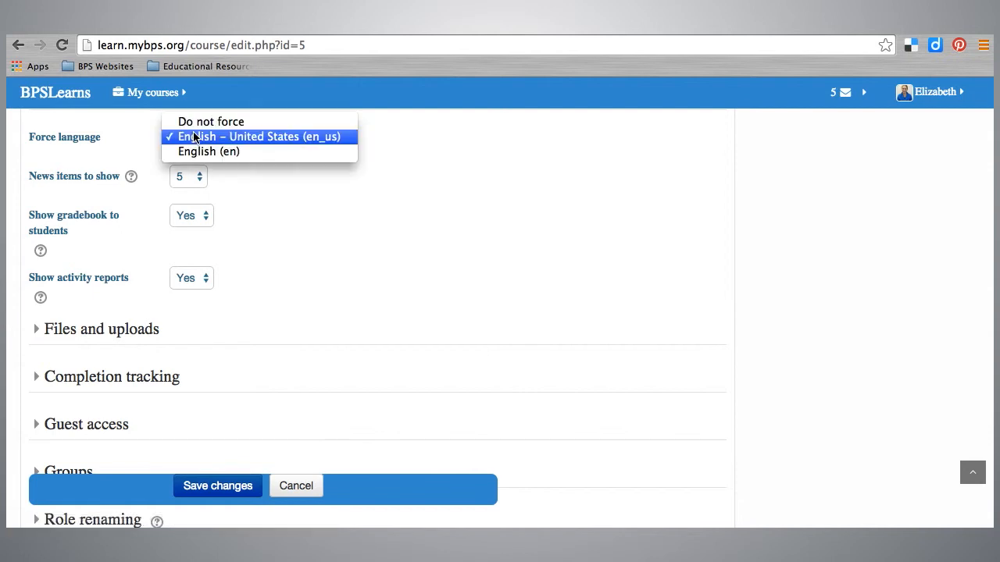
click(193, 137)
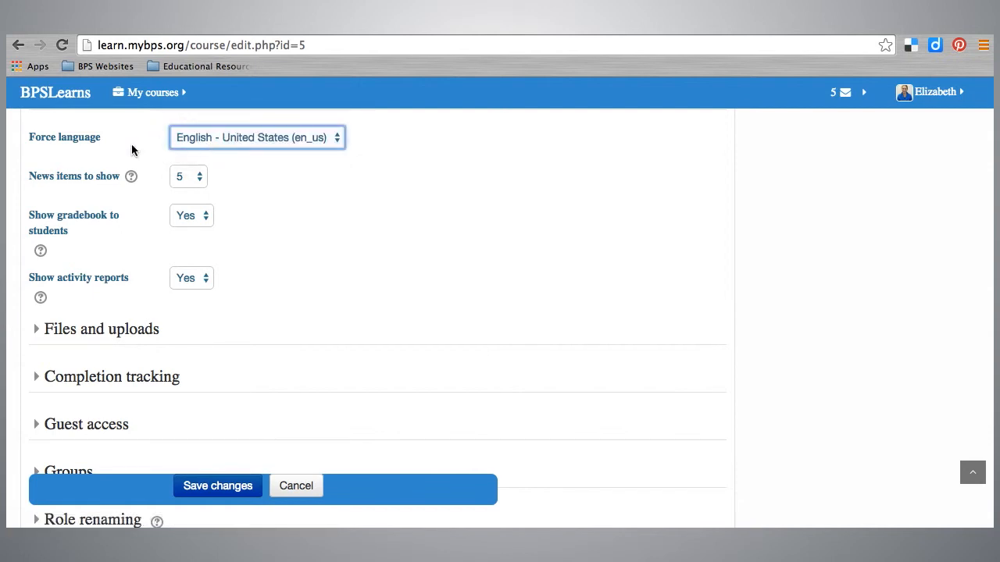
Set the option for showing the gradebook to students to Yes.
scroll(128, 262, down, 1)
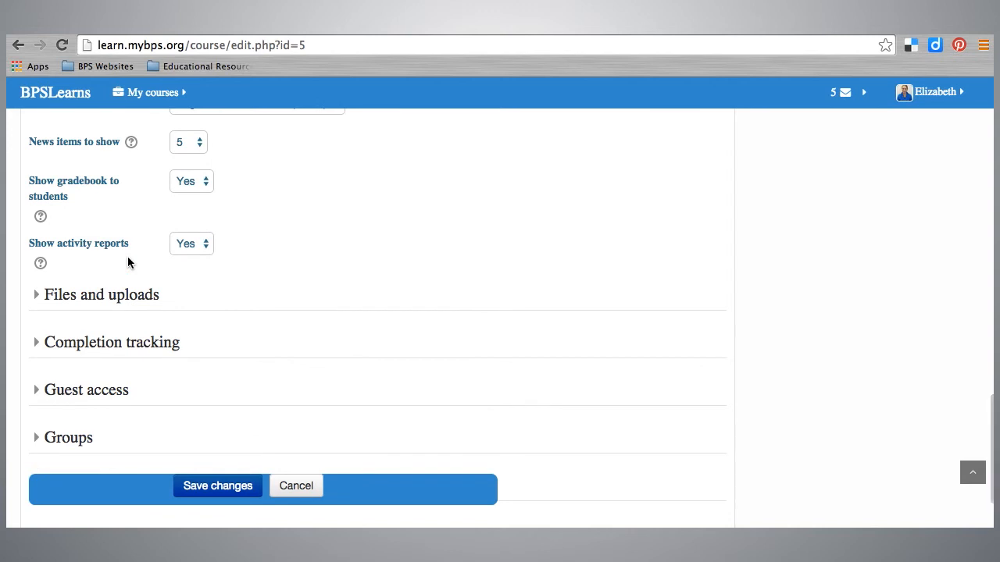
click(199, 184)
click(198, 181)
key(Tab)
scroll(68, 247, down, 1)
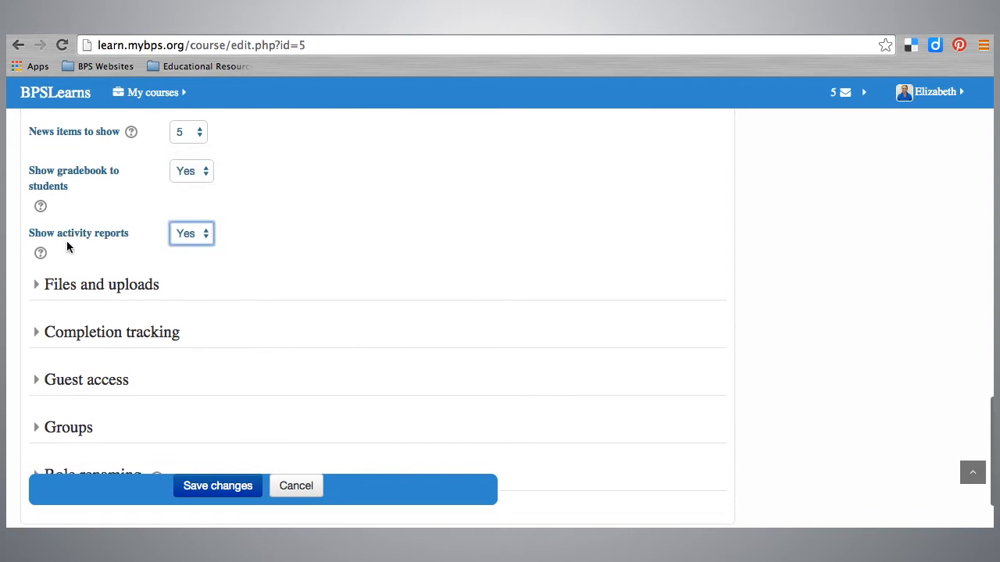
Expand the Files and uploads and Completion tracking settings to check the maximum upload size and completion tracking option.
click(80, 290)
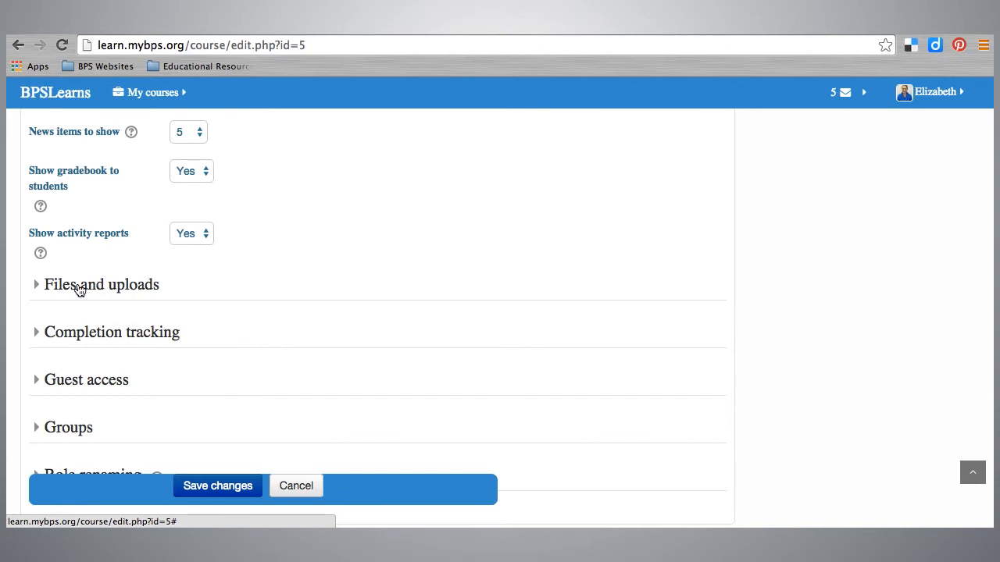
scroll(78, 289, down, 3)
click(146, 302)
scroll(147, 301, down, 3)
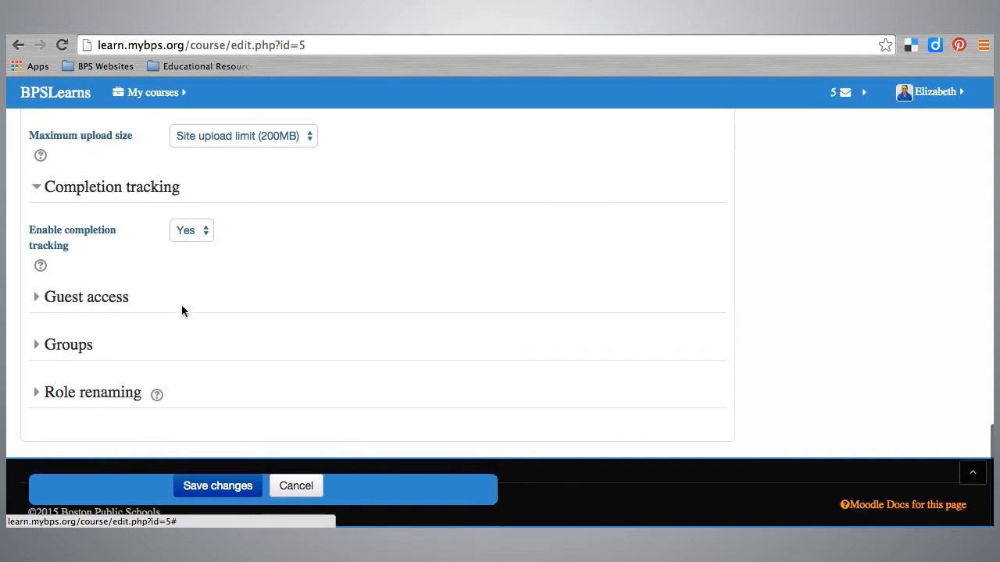
Save the changes to the L4L v3 course settings.
scroll(227, 420, up, 6)
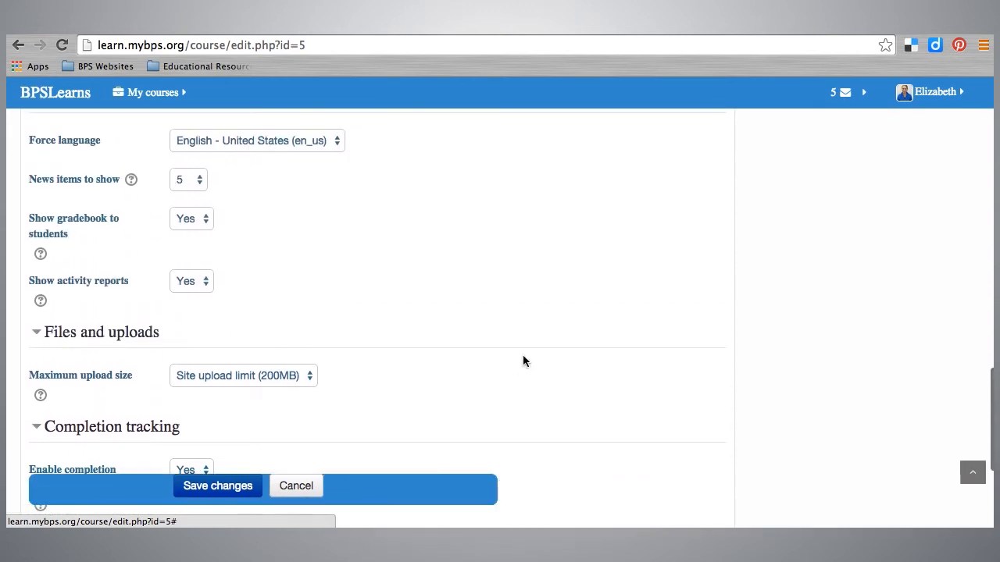
scroll(523, 360, up, 15)
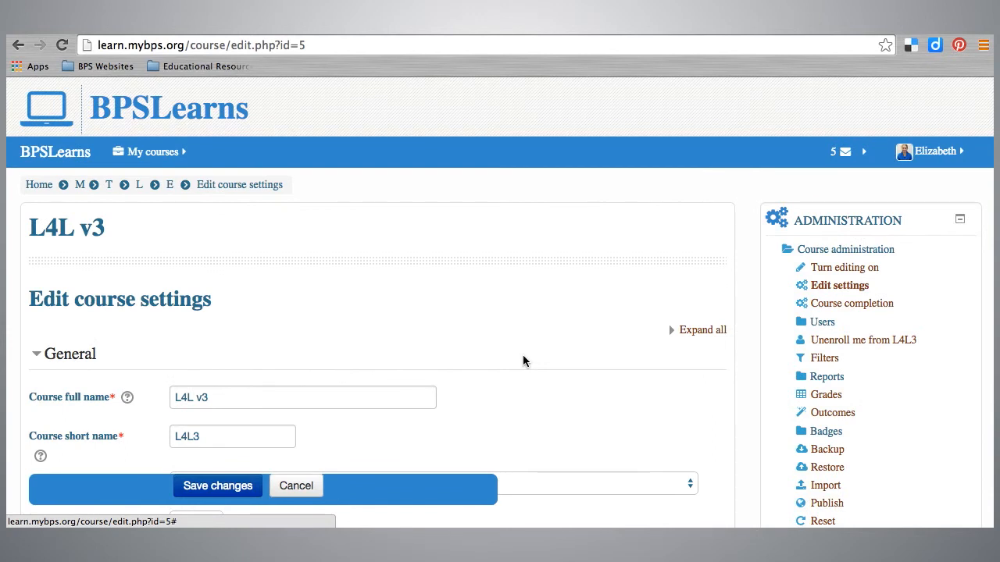
click(221, 491)
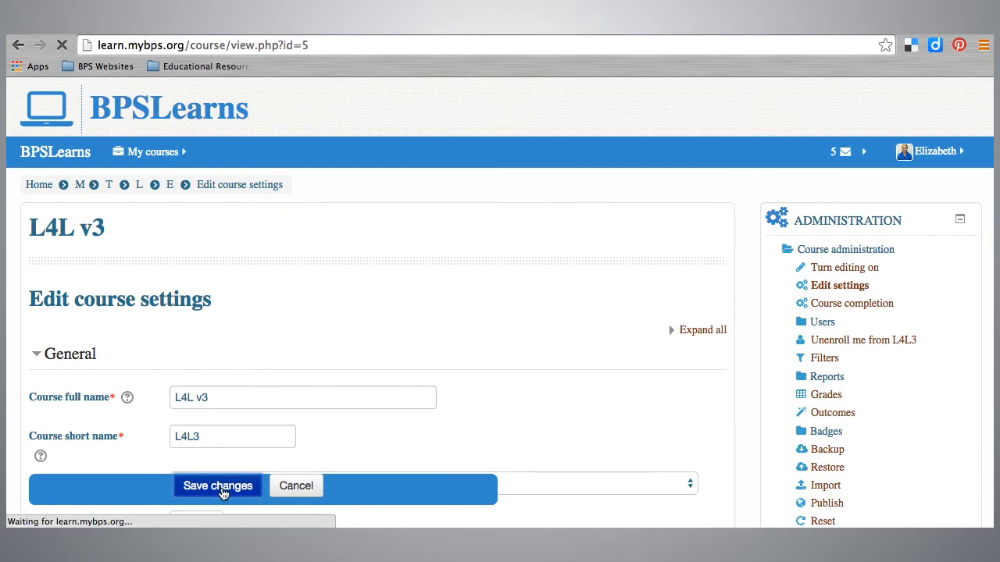